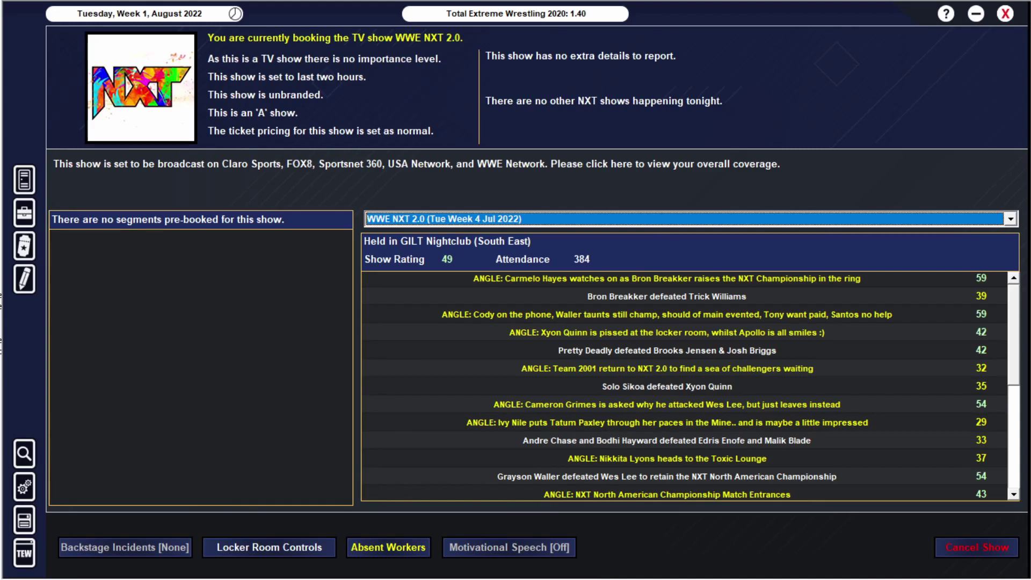
# Browse past NXT shows, then run NXT 2.0 to the opening Breakker–Hayes angle, rated 58
pyautogui.click(685, 219)
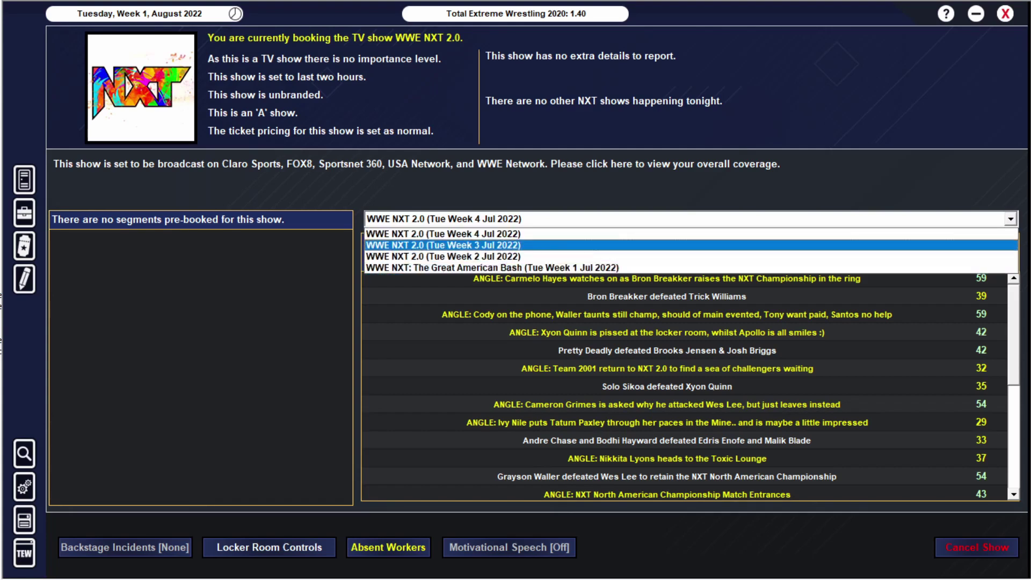
pyautogui.click(684, 234)
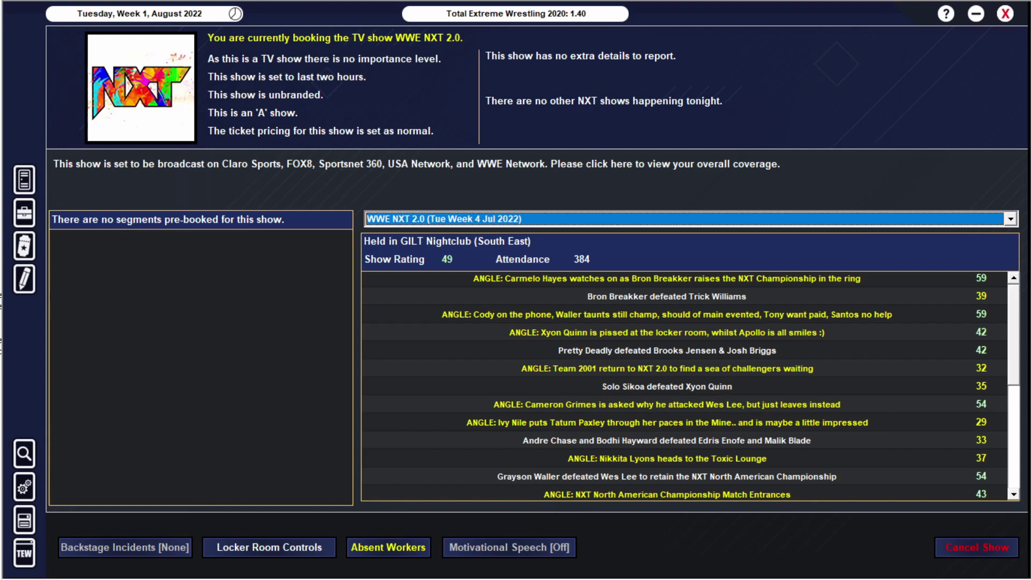
pyautogui.click(1010, 218)
pyautogui.click(685, 227)
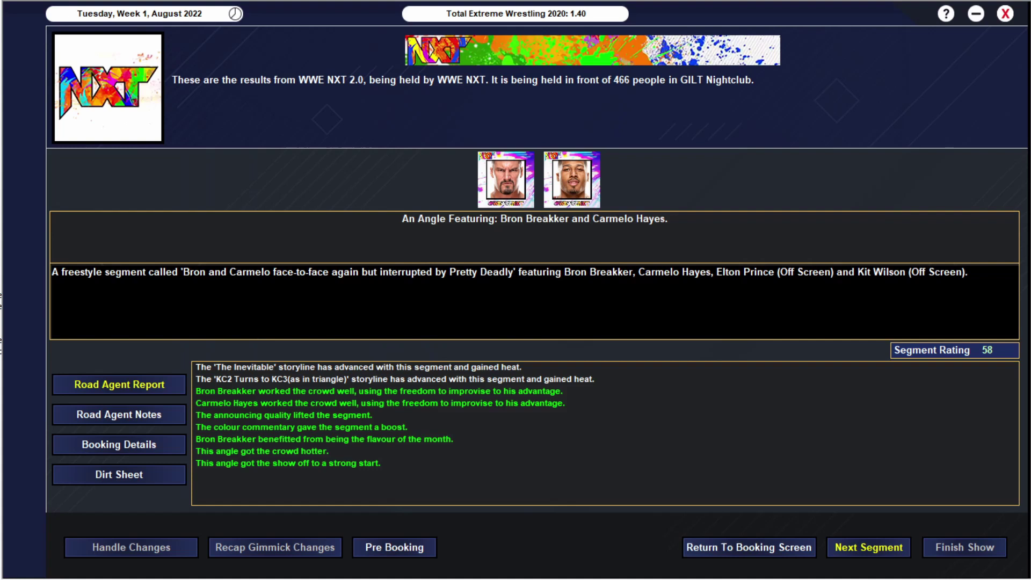
# Check the Crews vs Vinci match's dirt sheet and road agent report, then reach D'Angelo's angle (53)
pyautogui.press('Return')
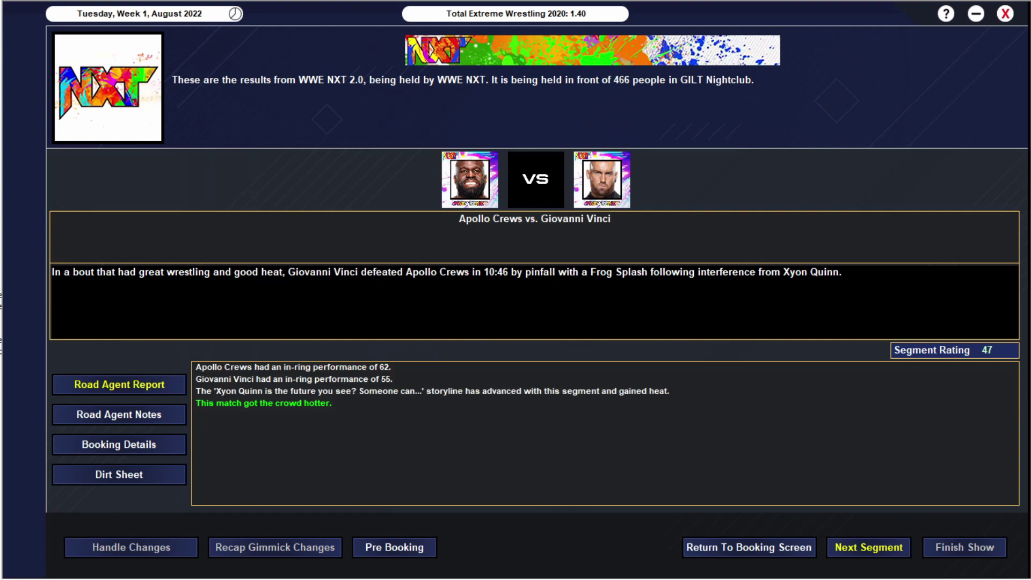
pyautogui.click(119, 473)
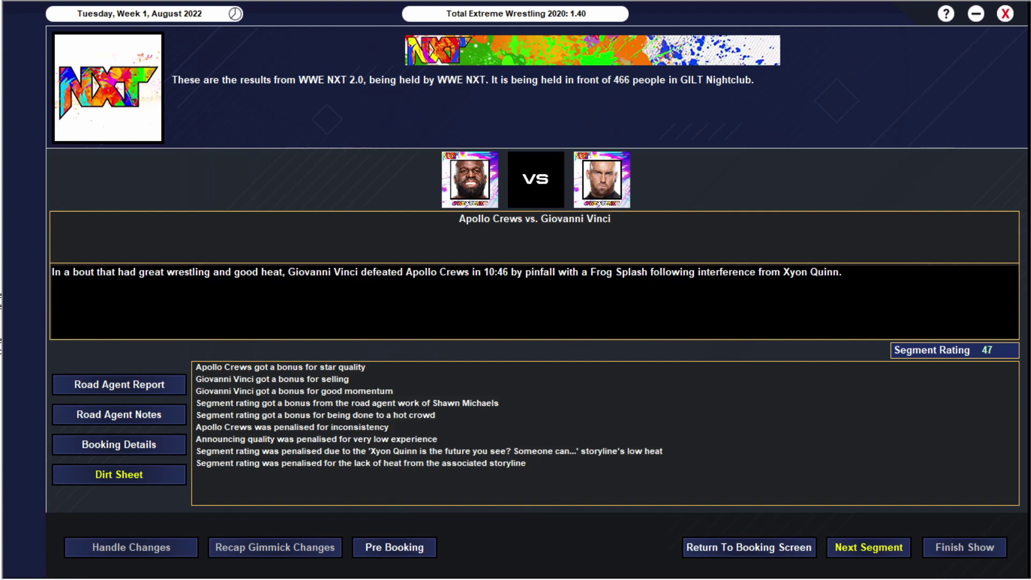
pyautogui.click(119, 384)
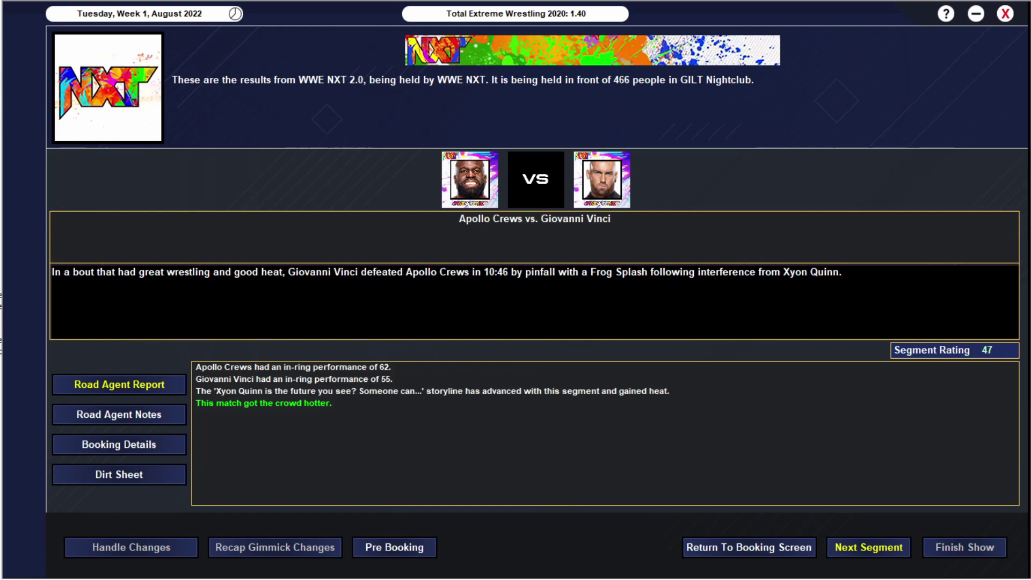
pyautogui.click(868, 547)
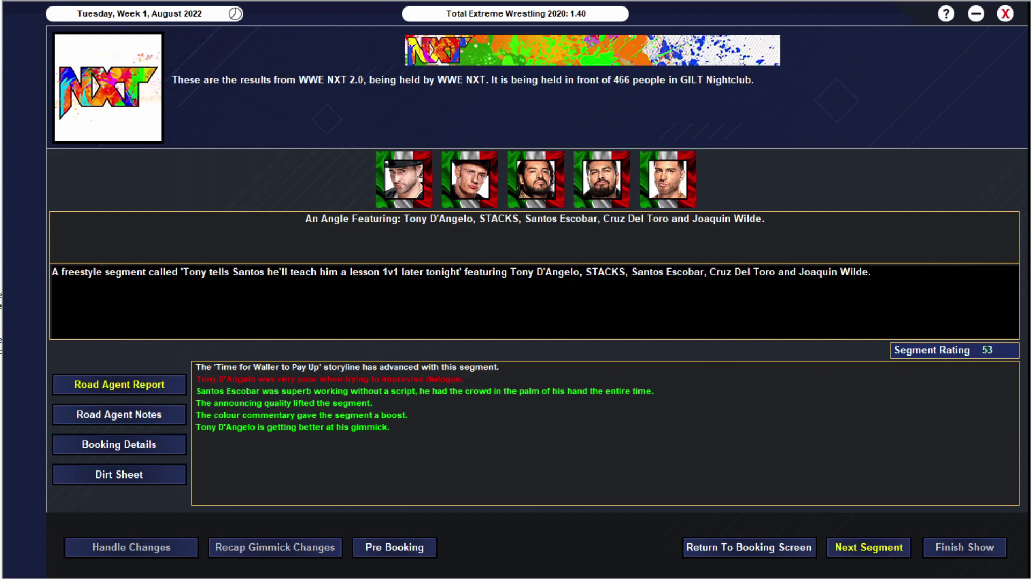
# Advance to Cameron Grimes' angle result, rated 53
pyautogui.click(868, 547)
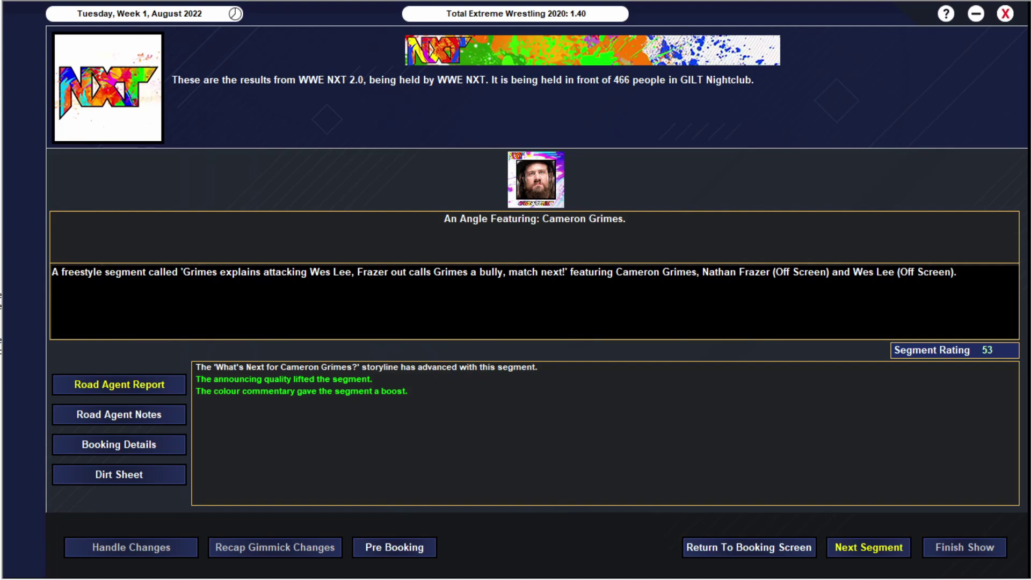
# Advance to Grimes' pinfall win over Nathan Frazer, rated 56
pyautogui.press('Return')
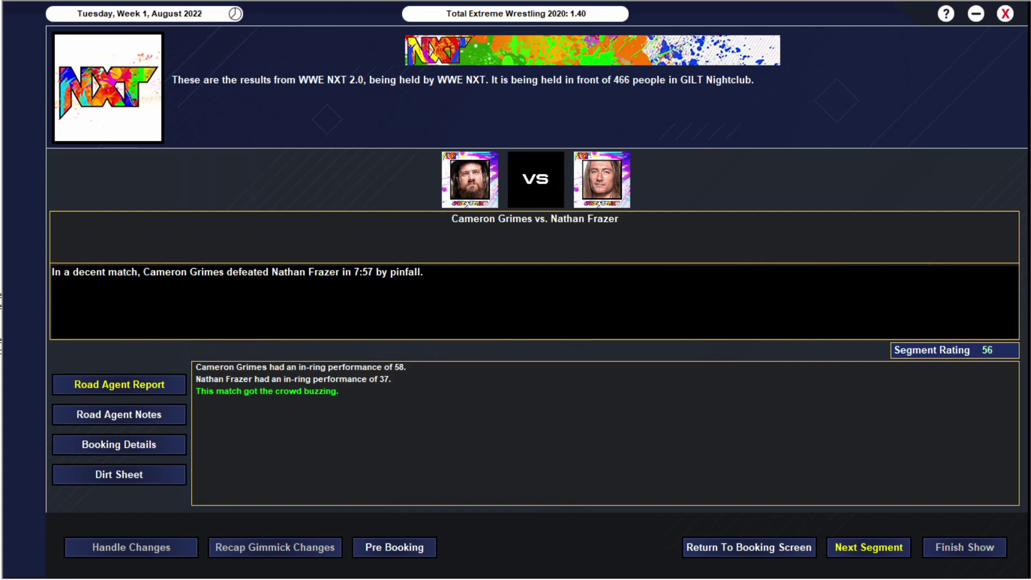
# Advance to the Mandy Rose and Indi Hartwell angle result, rated 49
pyautogui.click(868, 547)
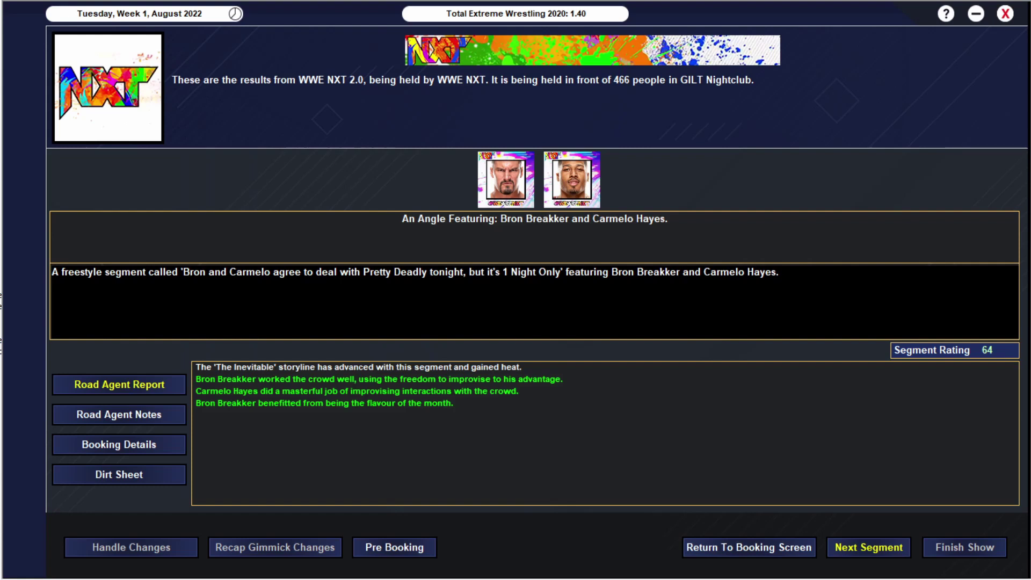
# Advance to D'Angelo's Fisherman Buster win over Santos Escobar, rated 47
pyautogui.press('Return')
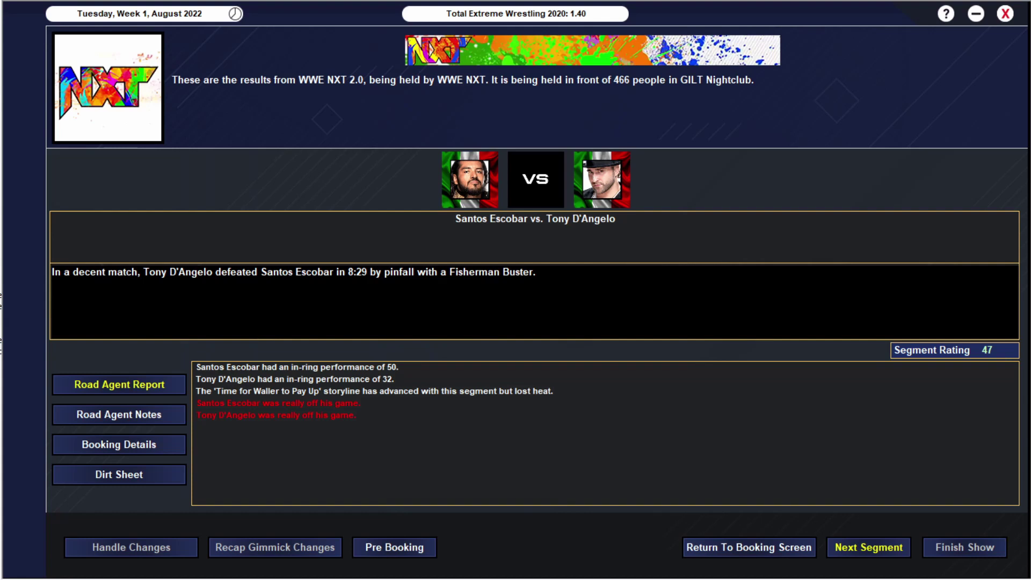
# Advance to the seven-worker Chase U and Diamond Mine angle, rated 28
pyautogui.press('Return')
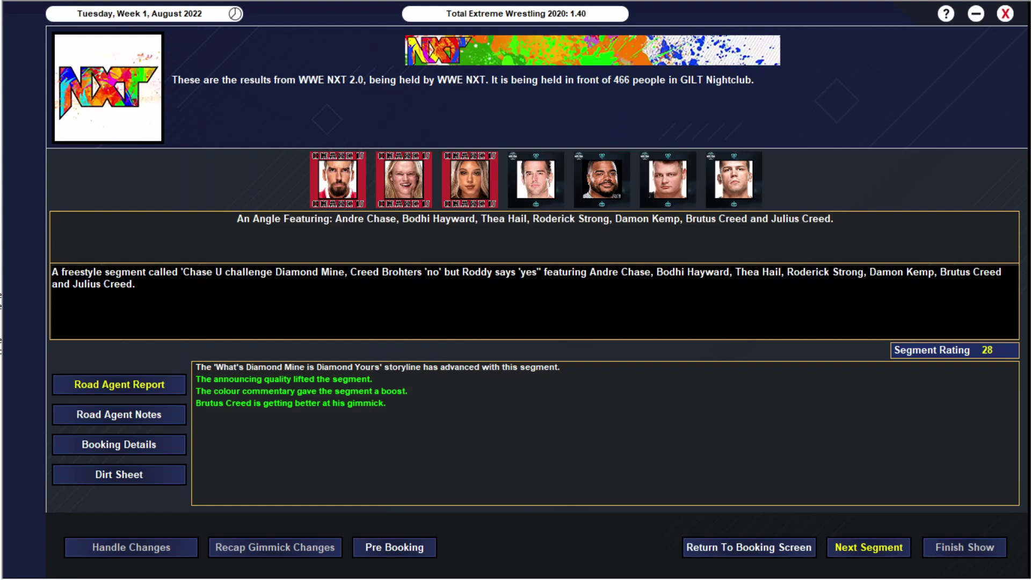
# Advance to Cora Jade and Roxanne Perez's tag title angle, rated 37
pyautogui.press('Return')
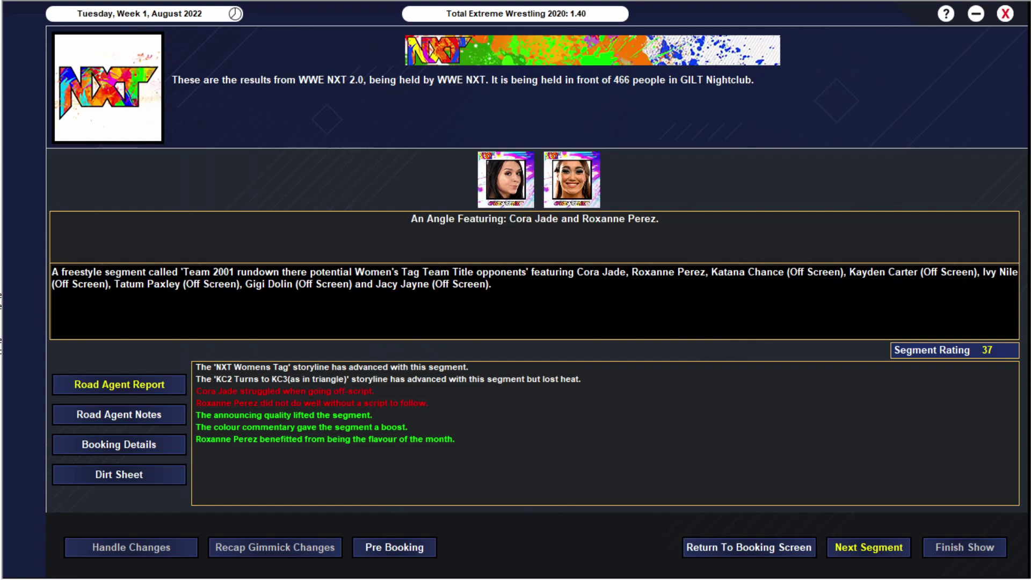
# Advance to the Diamond Mine's triple threat tag win, rated 40
pyautogui.press('Return')
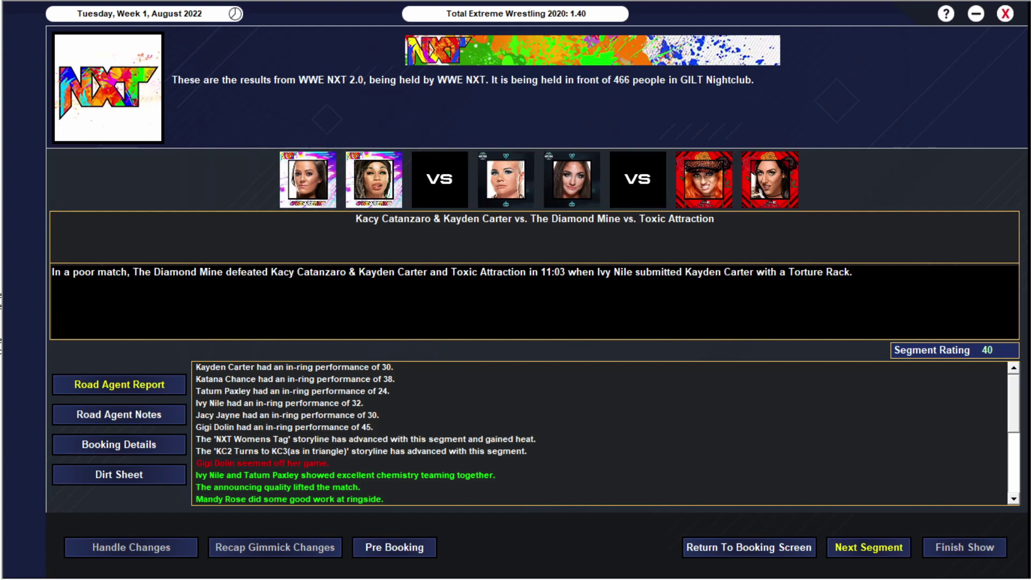
# Advance to the Kincaid, Frazer and Vinci interview angle, rated 29
pyautogui.press('Return')
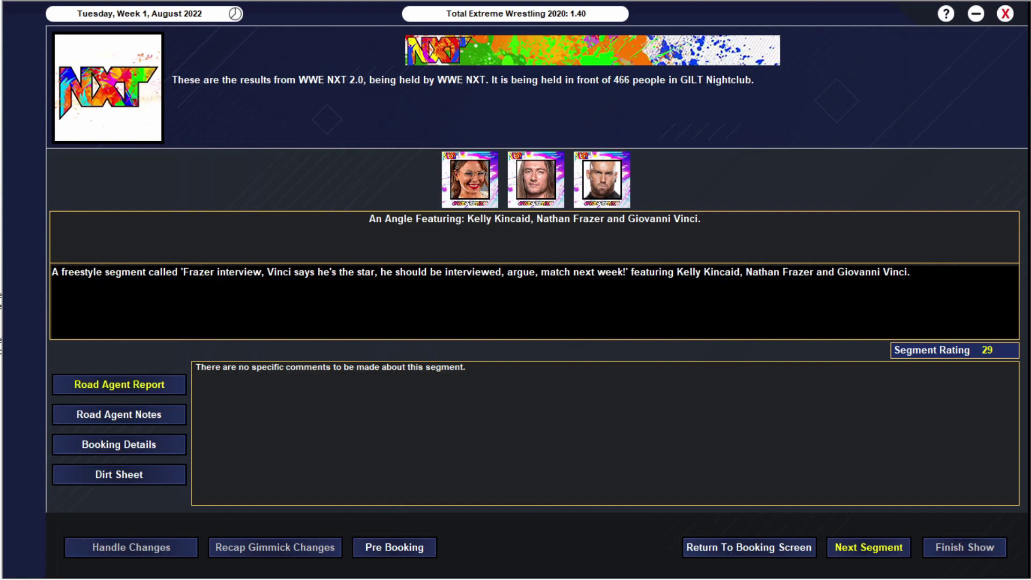
# Advance to the Cody Rhodes and Grayson Waller angle results, rated 58
pyautogui.press('Return')
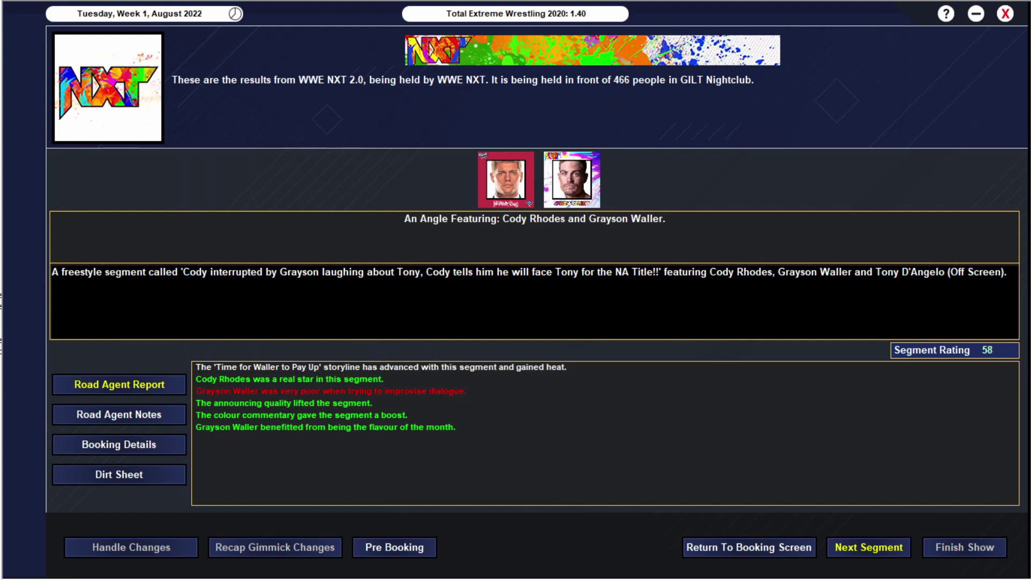
# Show Bron Breakker and Carmelo Hayes beating Pretty Deadly in 10:47, rated 53
pyautogui.click(868, 547)
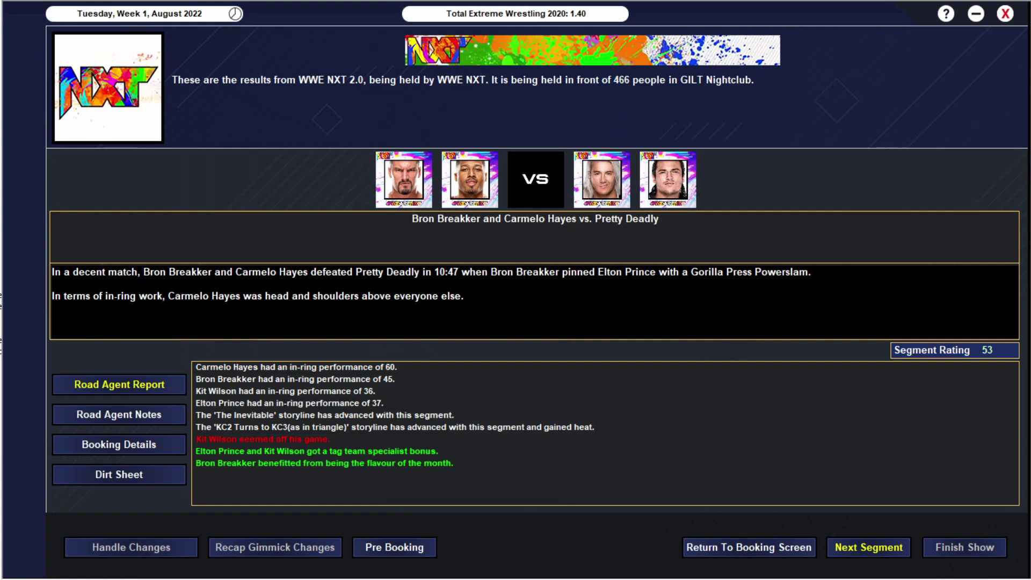
# Advance to the closing Bron Breakker and Carmelo Hayes freestyle angle, rated 67
pyautogui.press('Return')
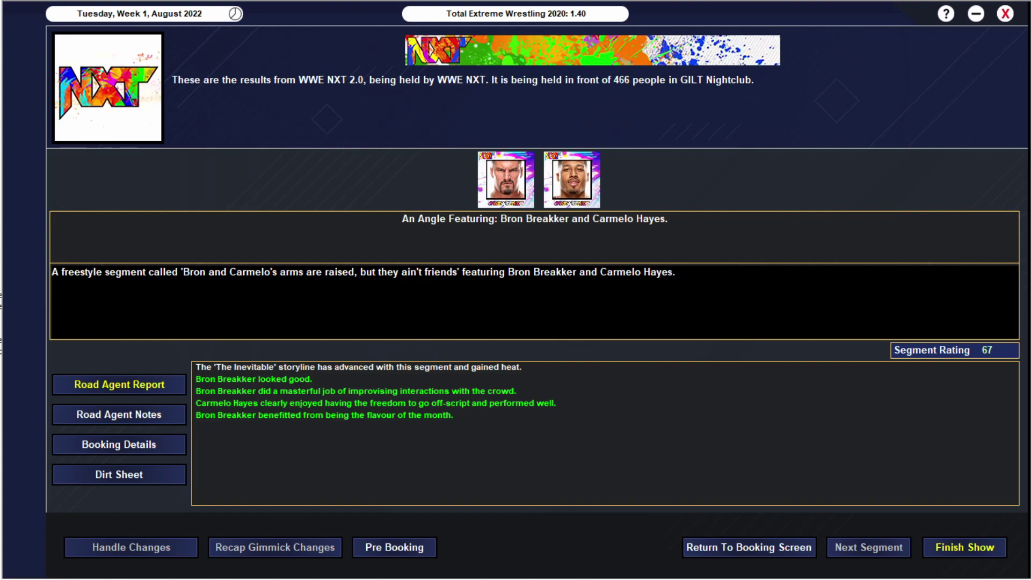
# Finish the NXT 2.0 show to see its summary: overall rating 59, popularity up in 56 regions
pyautogui.click(964, 546)
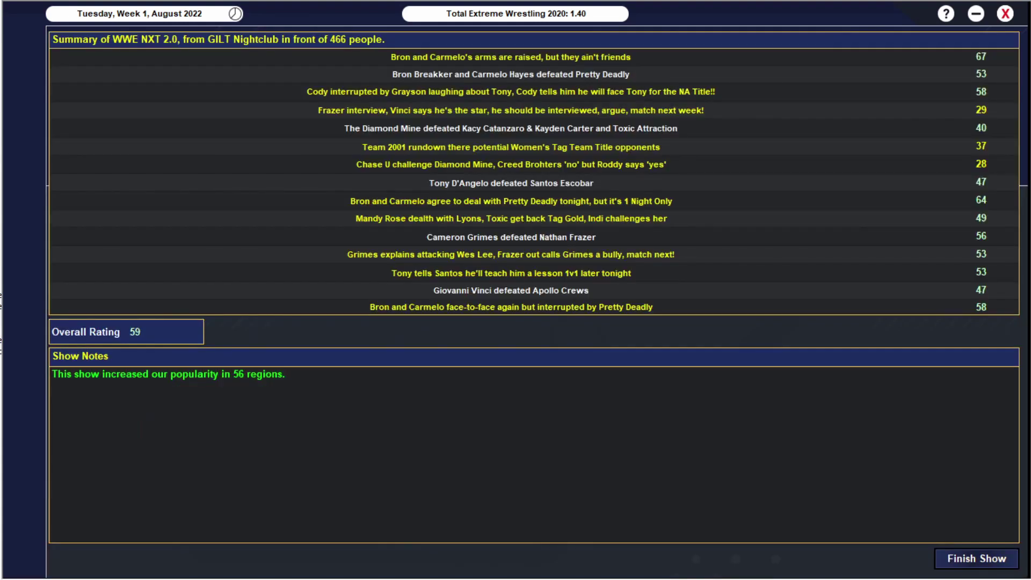